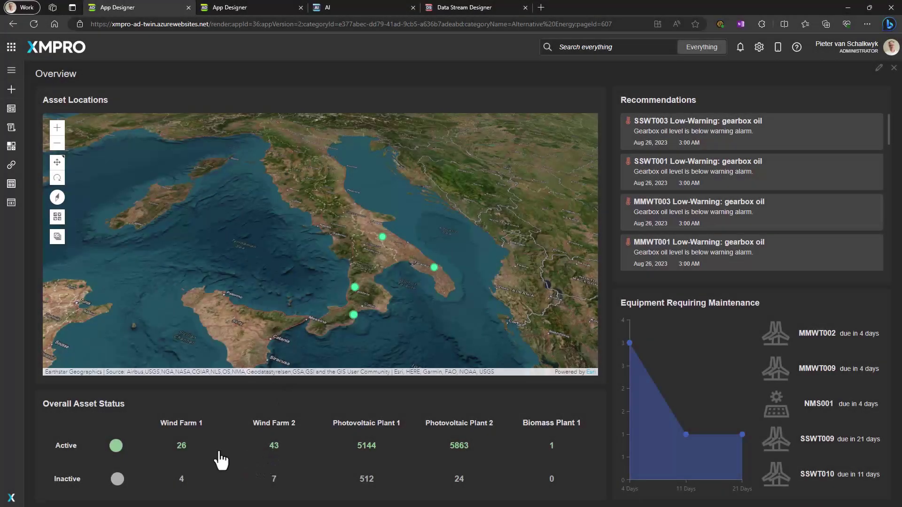
Step: Open Asset View and expand Minervino Murge to list turbines MMWT001–MMWT009
click(188, 447)
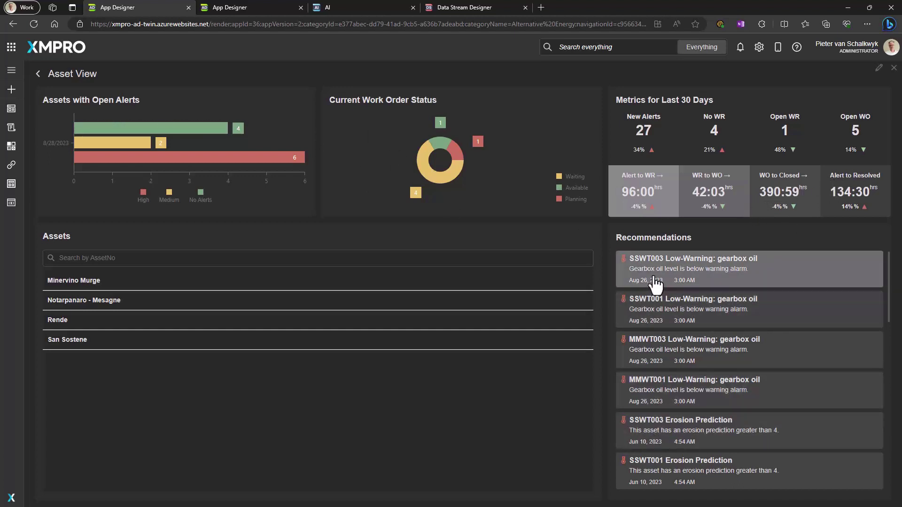
scroll(721, 354, down, 5)
scroll(721, 354, up, 2)
scroll(721, 404, up, 1)
scroll(680, 367, up, 2)
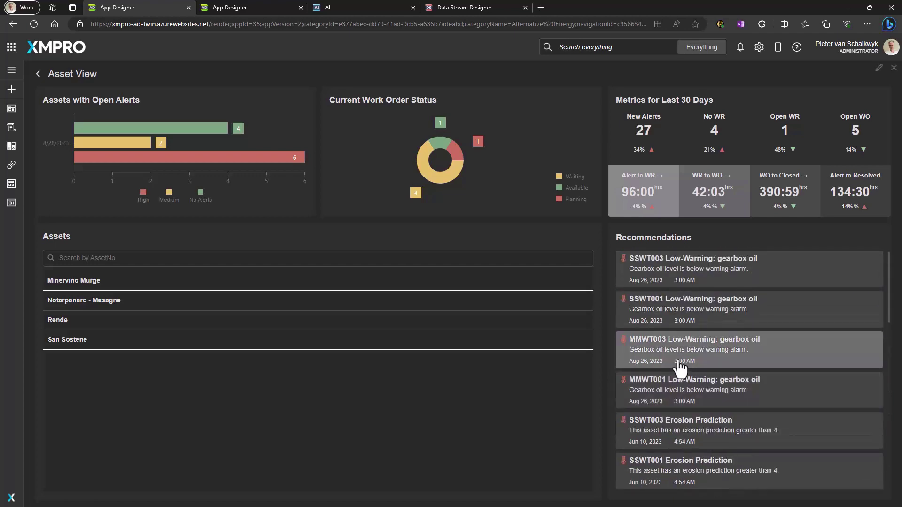
click(113, 286)
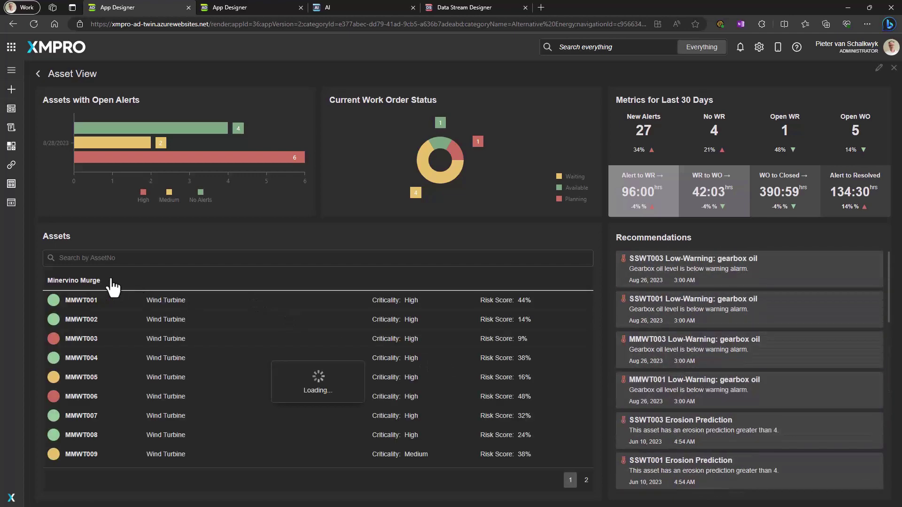
click(113, 285)
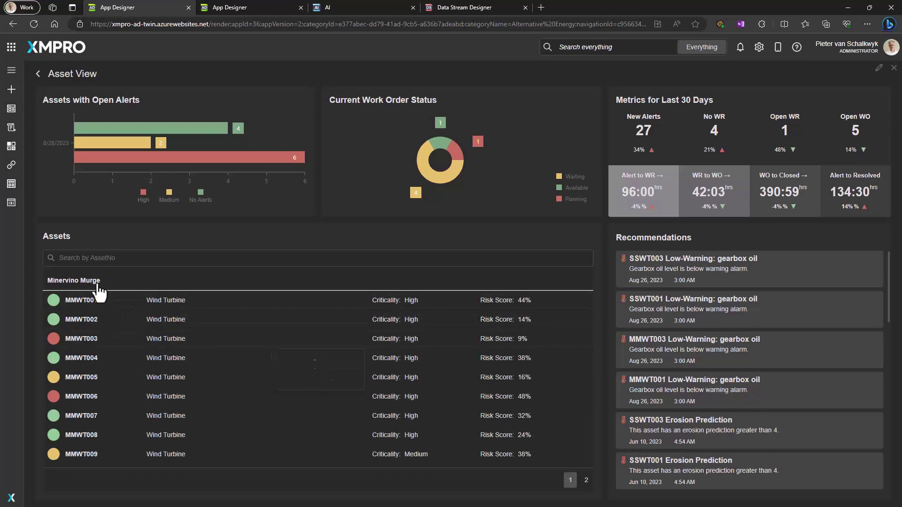
click(98, 288)
Step: Open the MMWT003 Wind Turbine page and review its telemetry, recommendations and trends
click(93, 342)
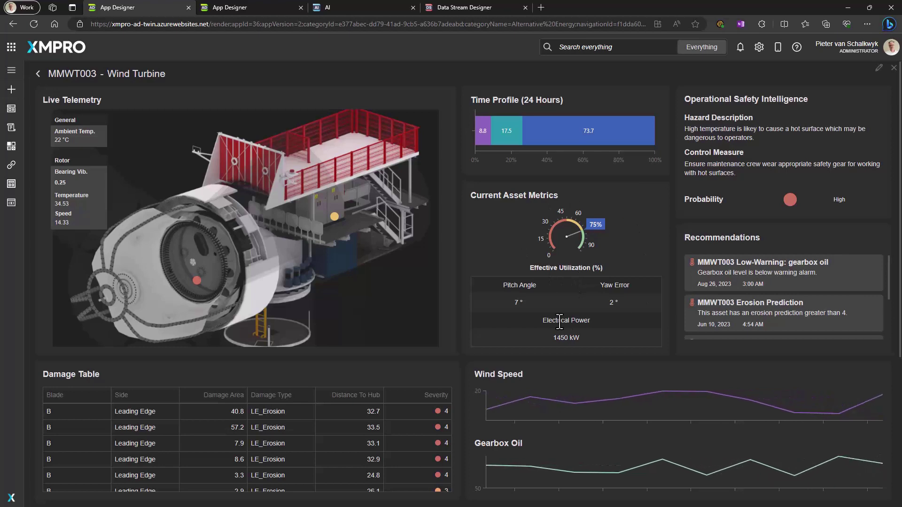
scroll(604, 372, down, 1)
scroll(705, 381, down, 2)
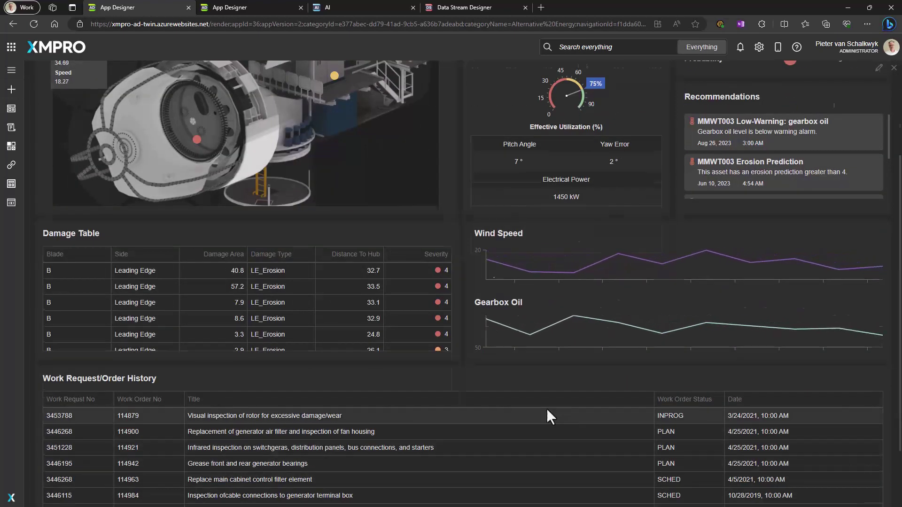
scroll(546, 408, up, 2)
scroll(447, 424, up, 1)
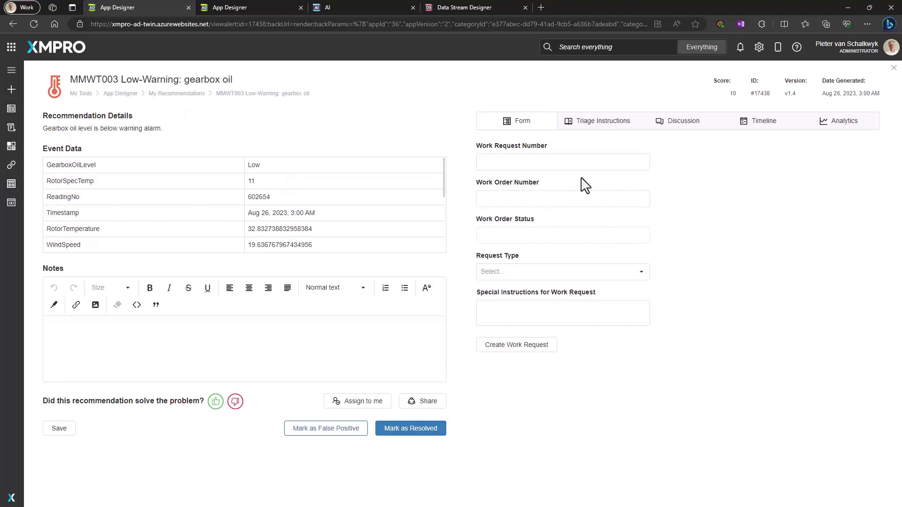
Step: Check the triage instructions, then show MMWT003 recommendation analytics for the Last 90 days
click(593, 123)
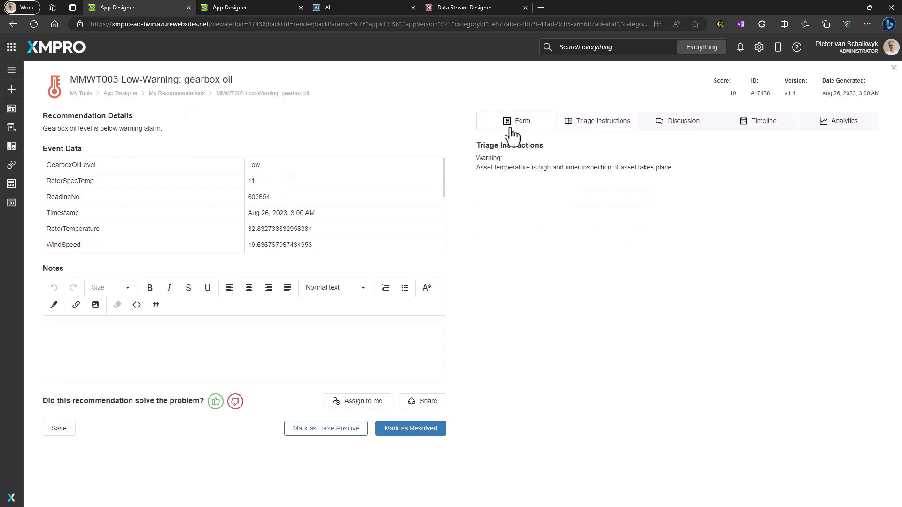
click(842, 122)
click(733, 150)
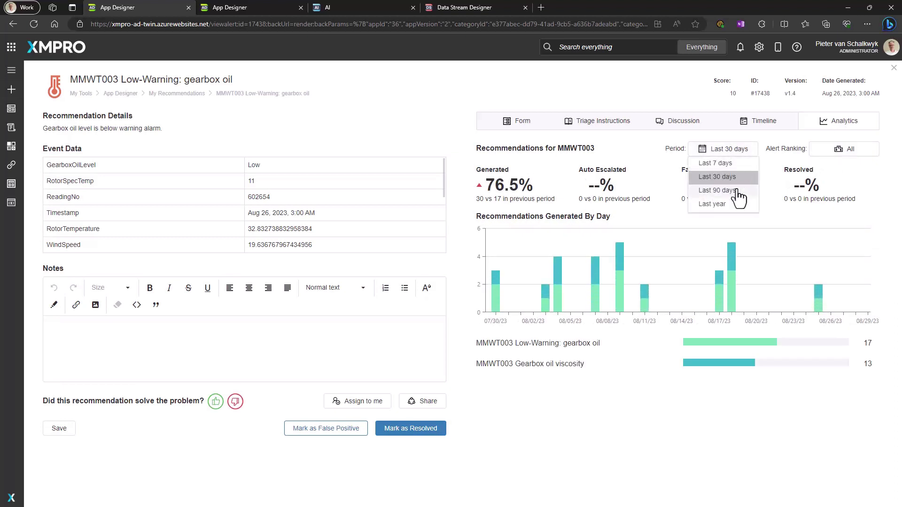
click(737, 191)
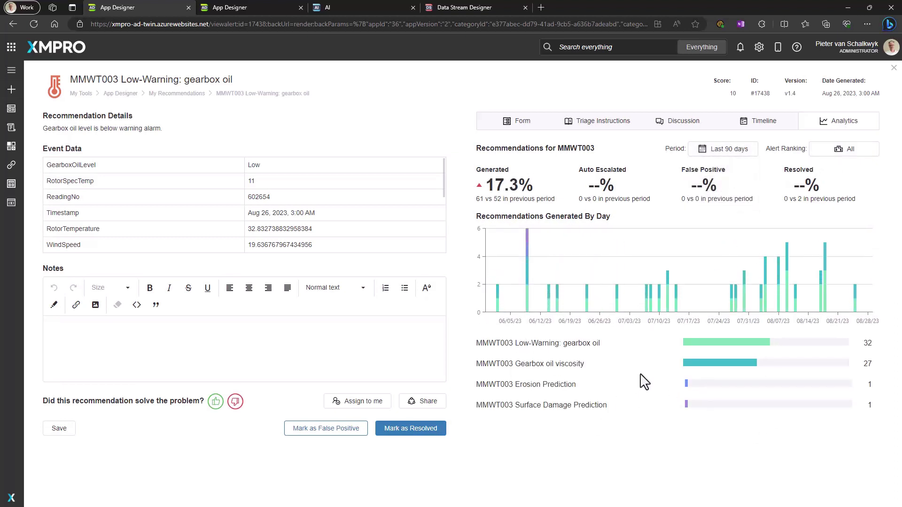
Step: View Brewing Line 1's Predictive Quality page, then go back to the Brewing Processing Plant dashboard
click(517, 123)
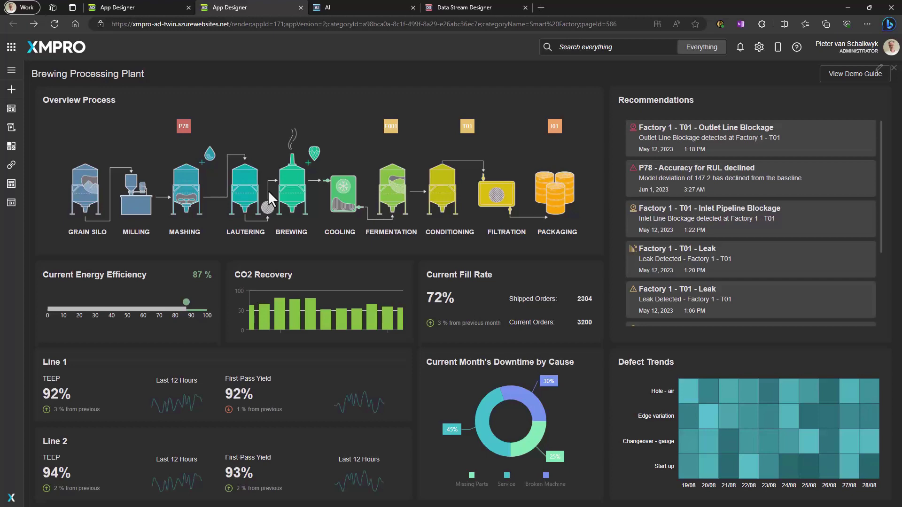
click(108, 419)
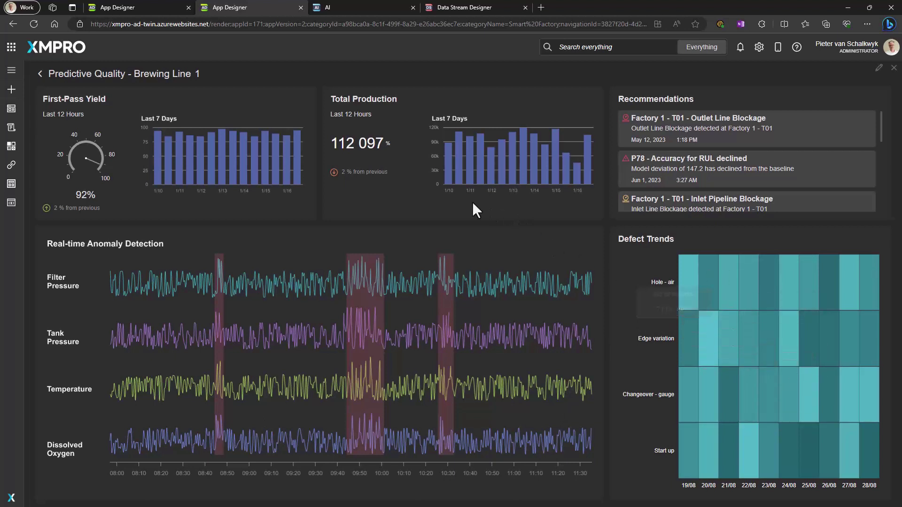
click(40, 74)
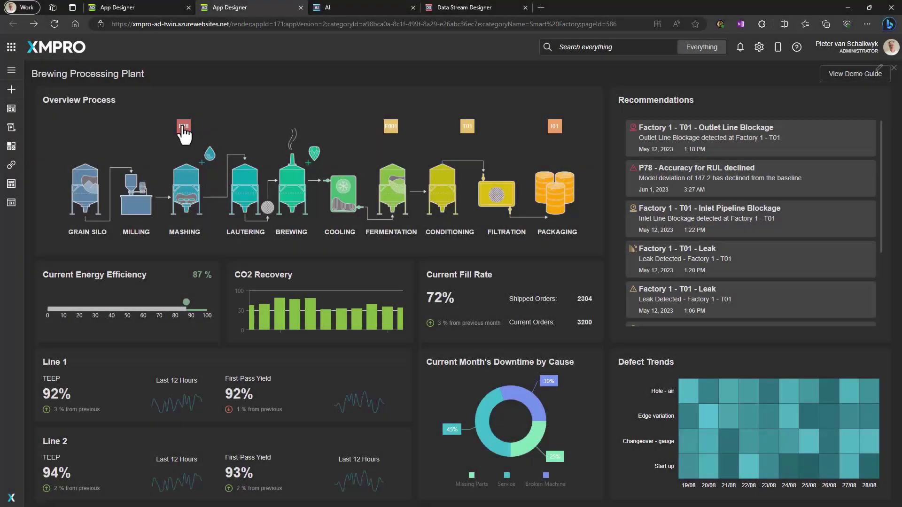
Step: Open pump P78's Asset Analysis and check its Name Plate Details
click(184, 127)
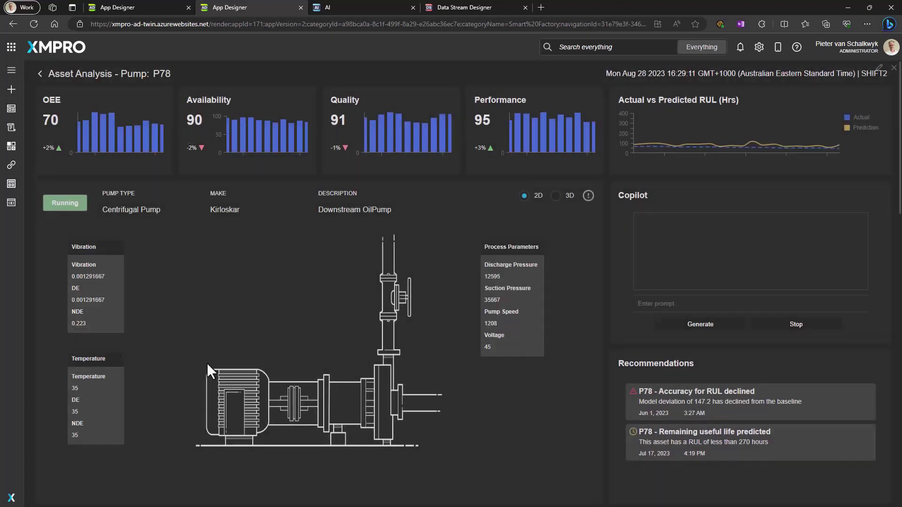
click(588, 196)
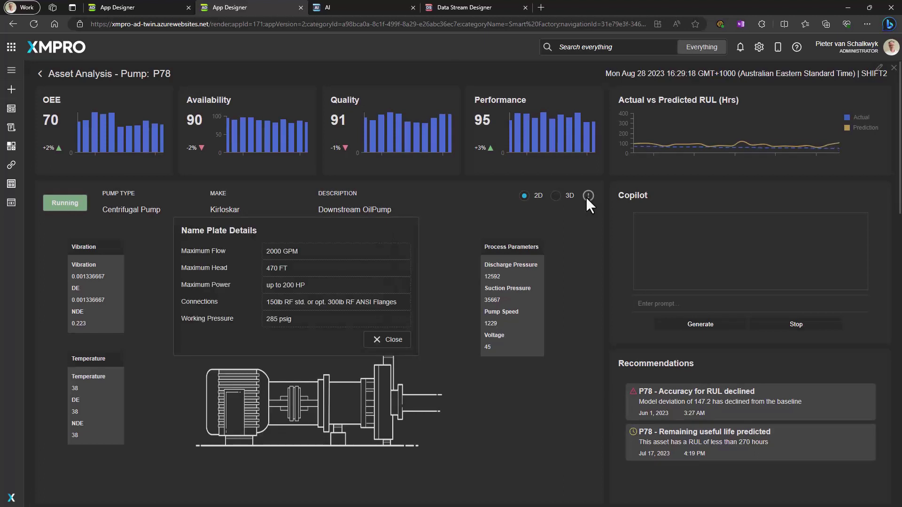
click(390, 341)
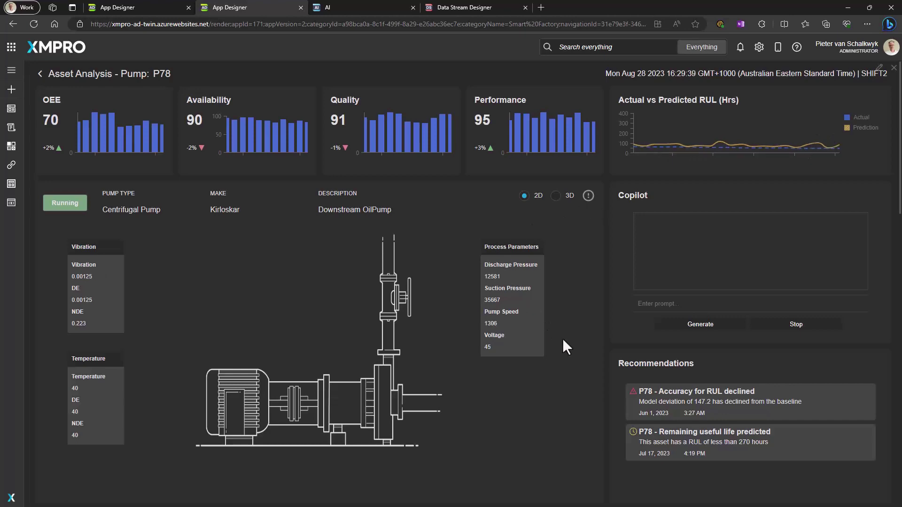
Step: Scroll through P78's trends down to the maintenance record tables
scroll(562, 347, down, 1)
scroll(568, 353, down, 3)
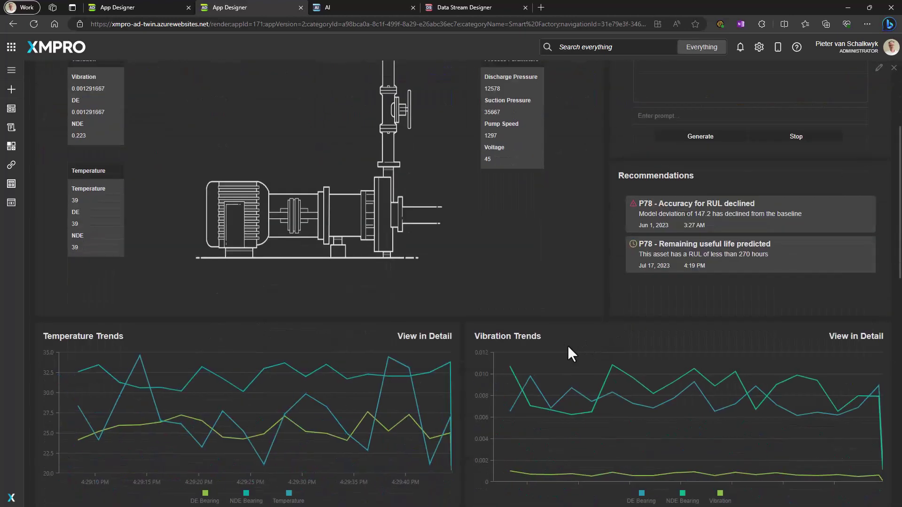
scroll(500, 347, down, 2)
scroll(499, 347, down, 6)
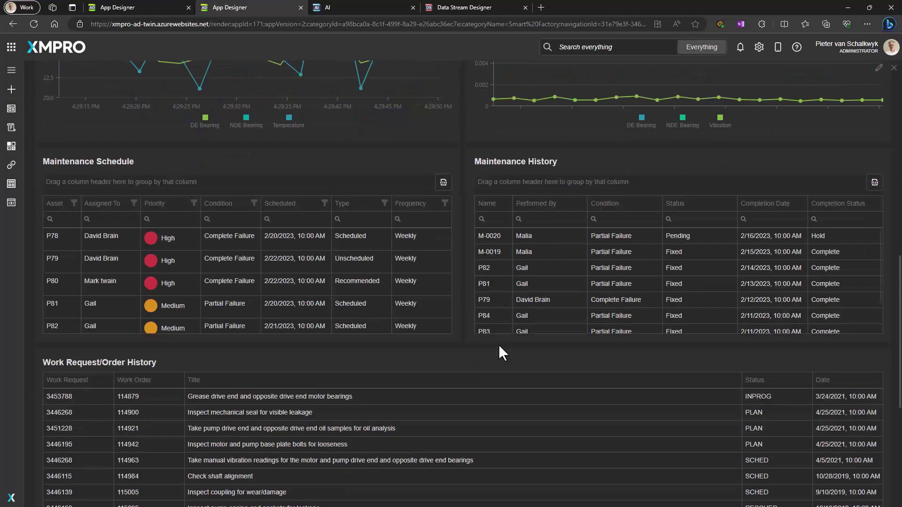
scroll(499, 346, down, 2)
scroll(519, 127, up, 1)
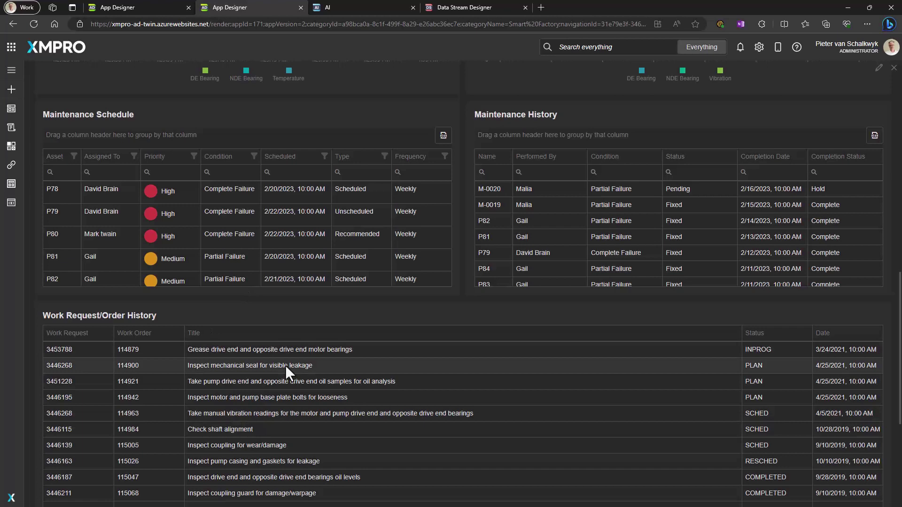
scroll(99, 167, up, 1)
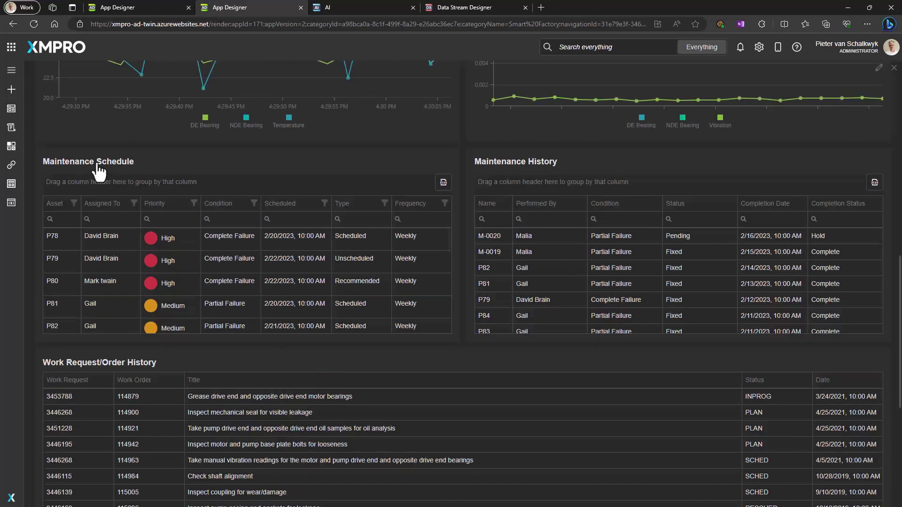
click(269, 263)
Step: Explode P78's 3D model and highlight its RUL and discharge-pressure exception alerts
click(556, 197)
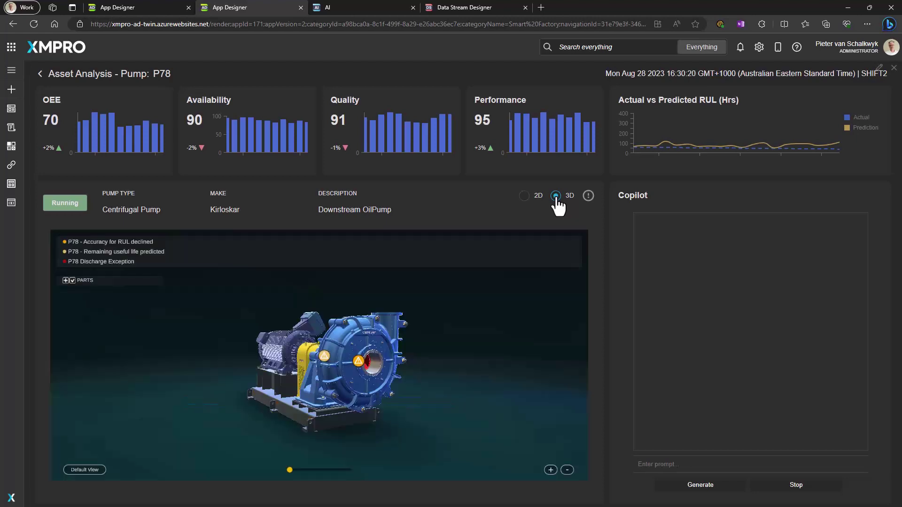
drag(297, 469, 314, 470)
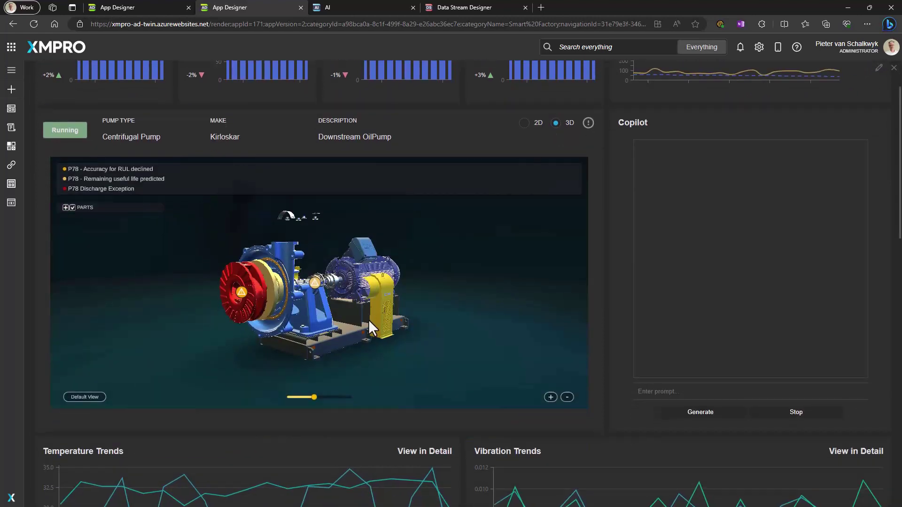
scroll(329, 348, up, 1)
click(94, 224)
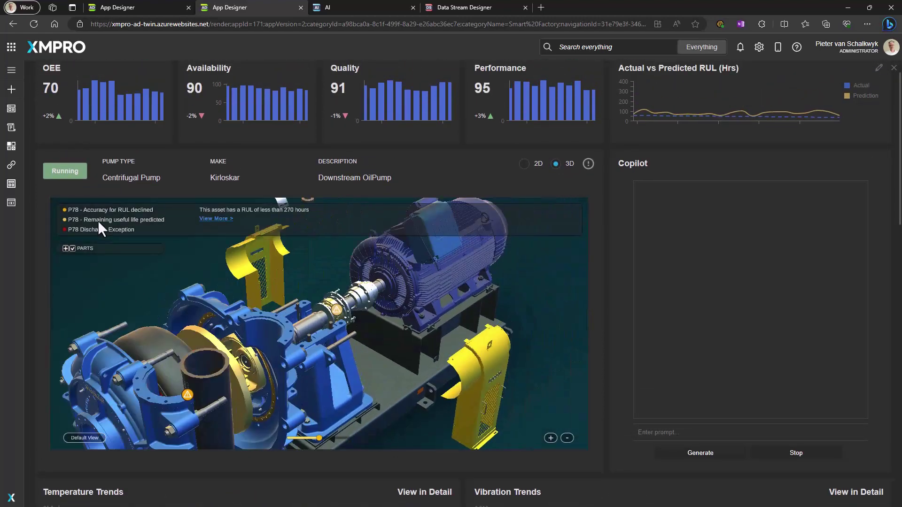
click(102, 230)
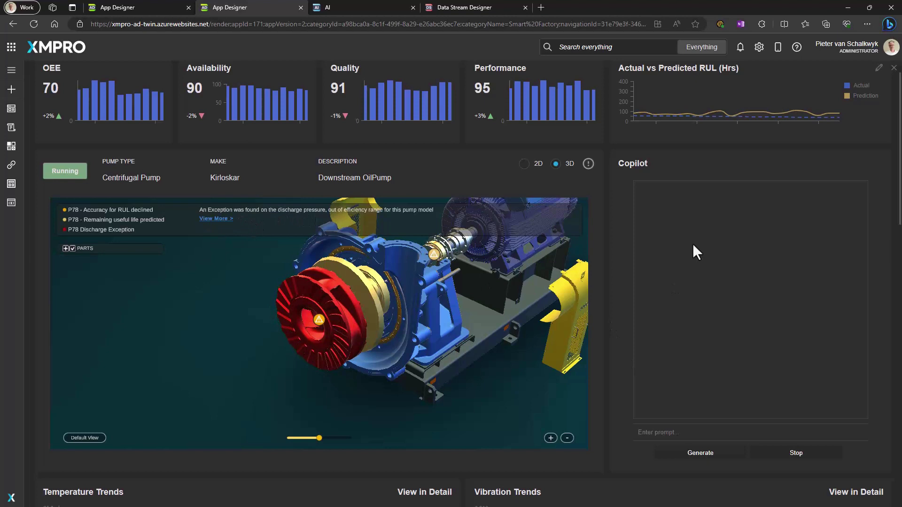
Step: Ask Copilot the suggested question about why the centrifugal pump loses discharge pressure
click(668, 432)
click(678, 471)
click(693, 455)
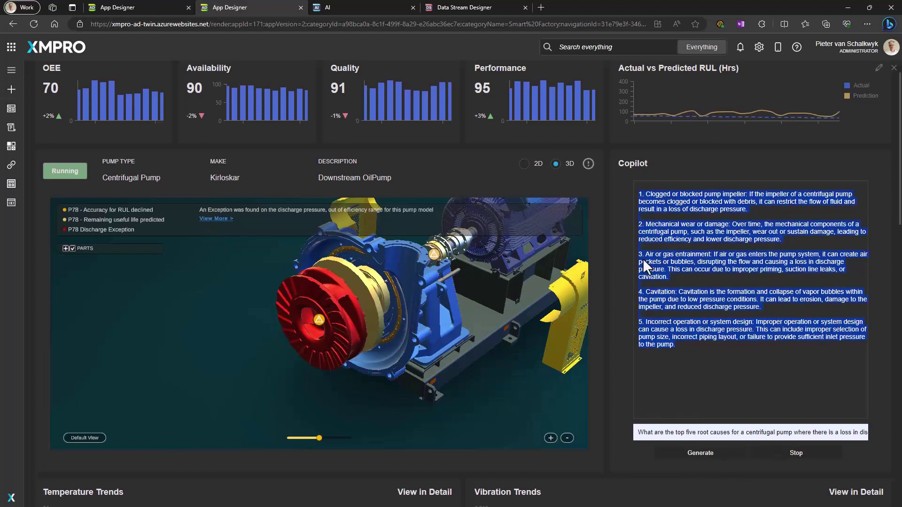
Step: Paste the five root causes into the P78 Discharge Exception alert's notes
click(216, 219)
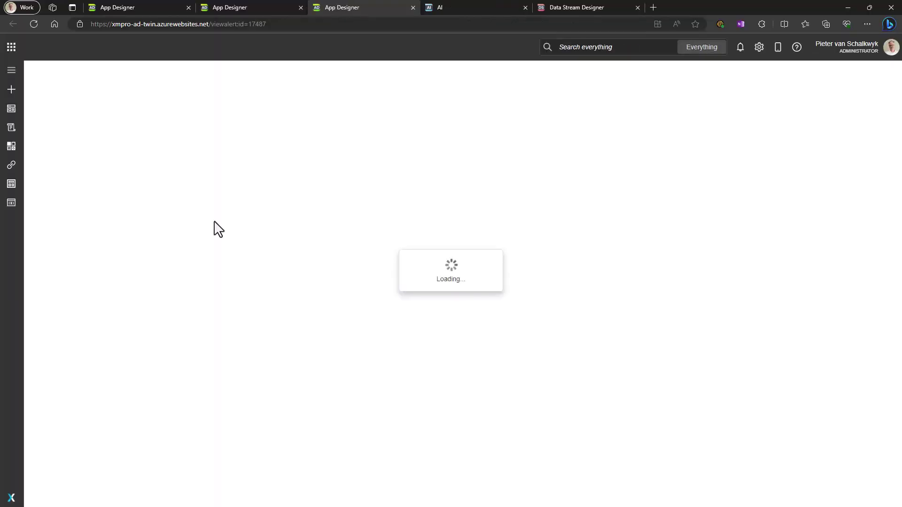
click(160, 353)
key(ctrl+v)
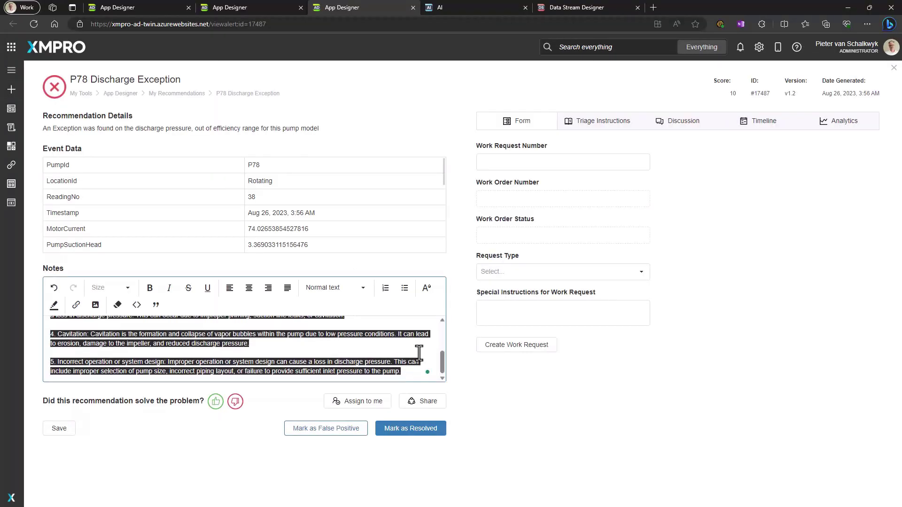
scroll(383, 348, up, 4)
scroll(383, 347, up, 3)
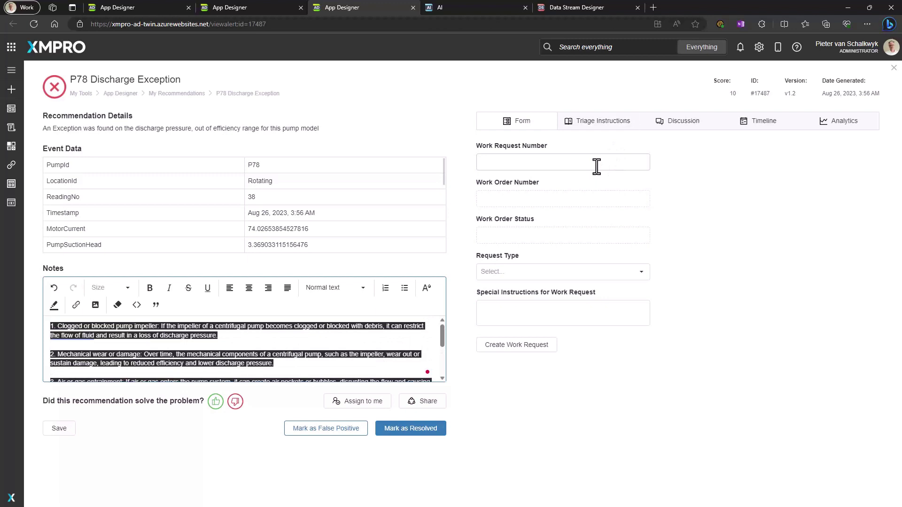
Step: Review P78's triage instructions and set its recommendation analytics to the Last 90 days
click(603, 122)
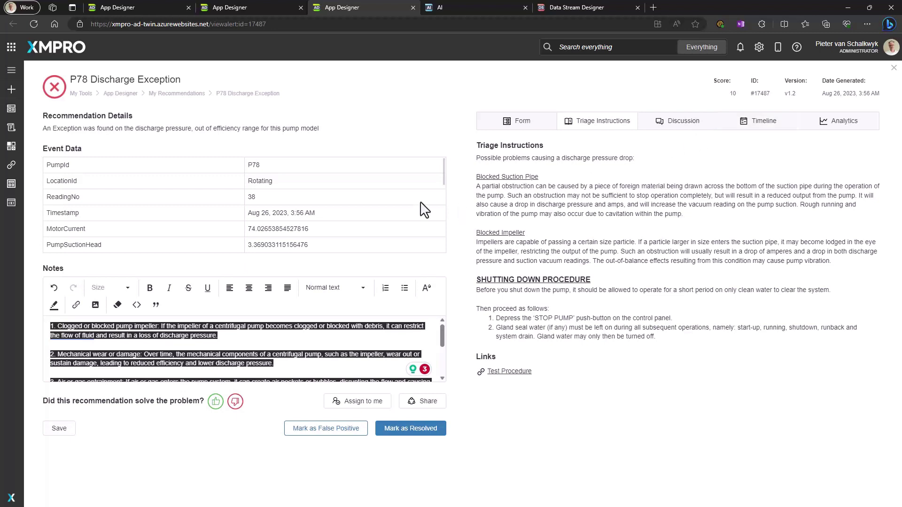
scroll(414, 207, down, 3)
scroll(395, 194, up, 3)
scroll(383, 348, down, 3)
scroll(382, 347, up, 3)
click(845, 121)
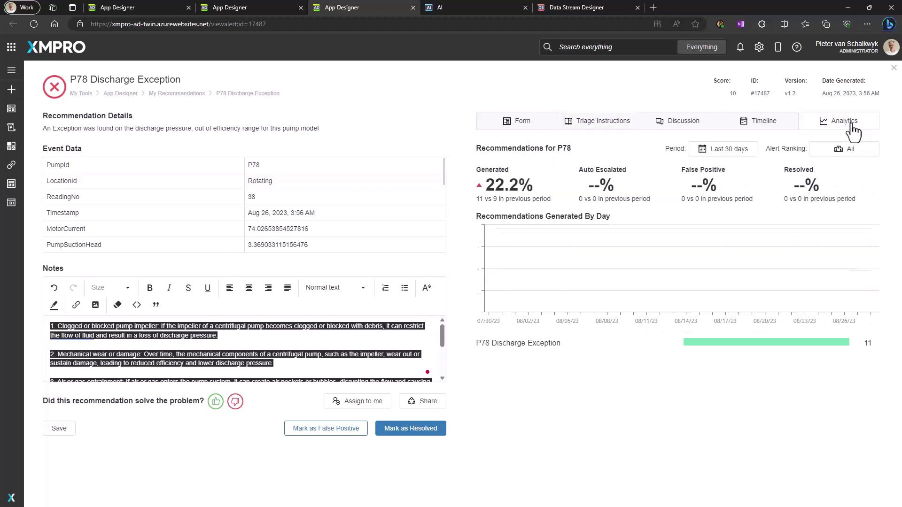
click(733, 149)
click(722, 199)
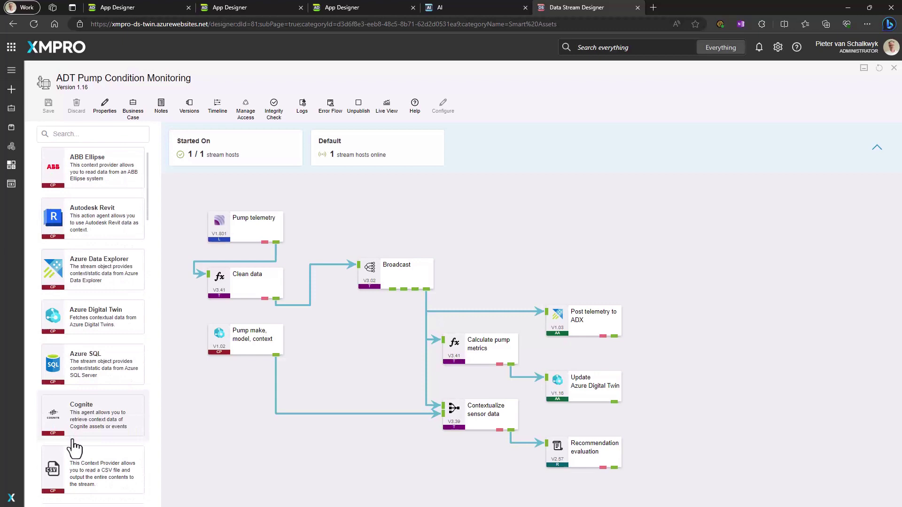
Step: Collapse Context Providers and expand the Transformations agents in the toolbox
scroll(94, 282, up, 2)
click(134, 181)
click(122, 203)
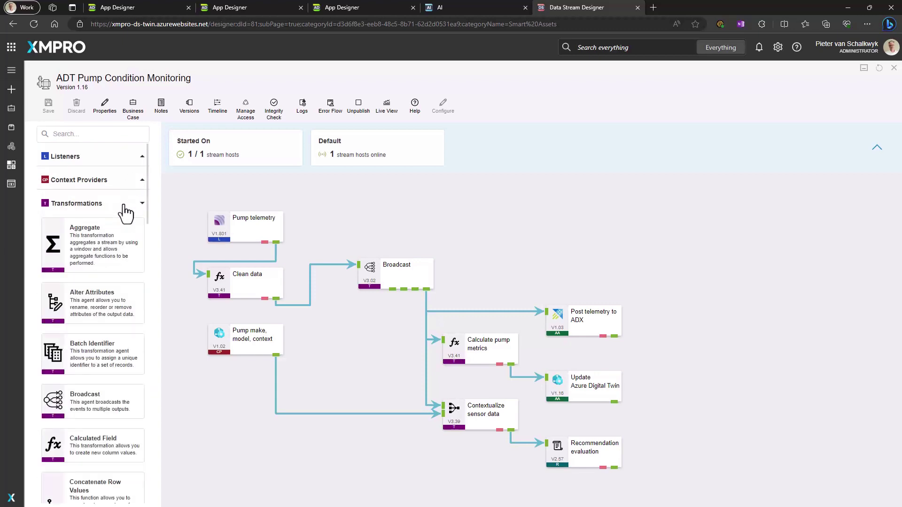
scroll(80, 235, down, 4)
scroll(76, 217, down, 3)
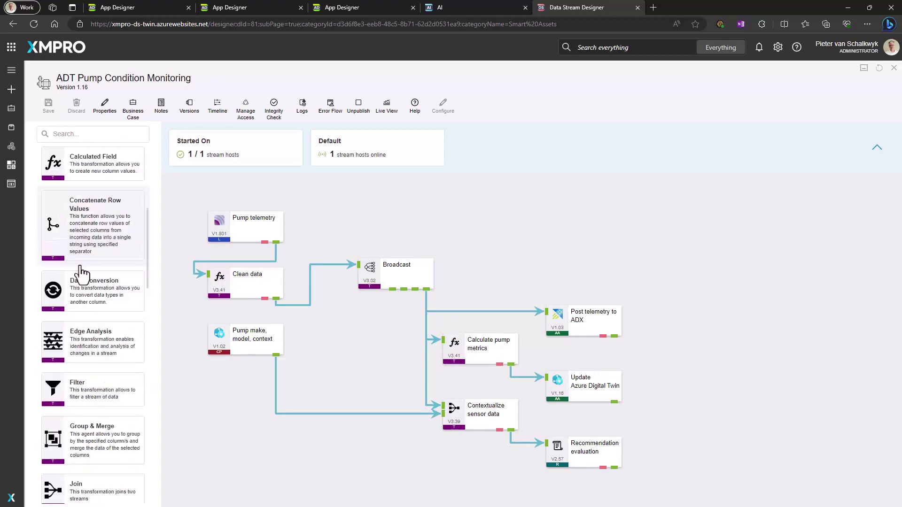
scroll(82, 275, down, 3)
scroll(82, 275, down, 2)
Step: Browse the full Transformations list, then collapse it and list AI & Machine Learning agents
scroll(81, 276, up, 6)
scroll(81, 276, down, 3)
scroll(83, 278, down, 4)
scroll(83, 278, down, 3)
scroll(83, 278, down, 5)
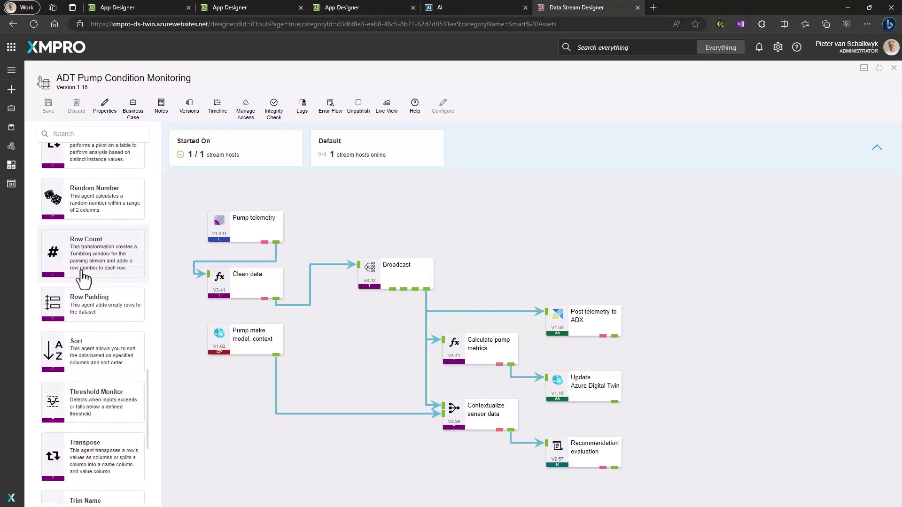
scroll(84, 278, down, 2)
scroll(83, 280, up, 6)
scroll(84, 280, up, 10)
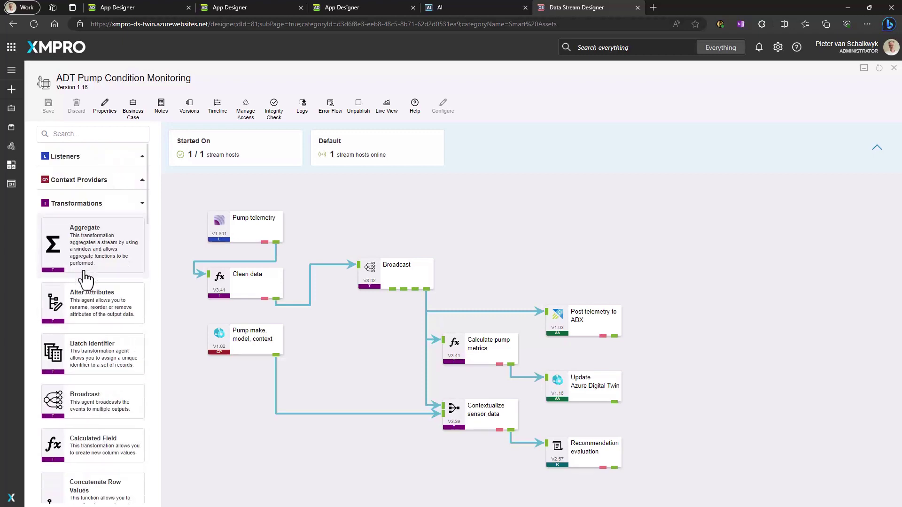
click(97, 203)
click(104, 225)
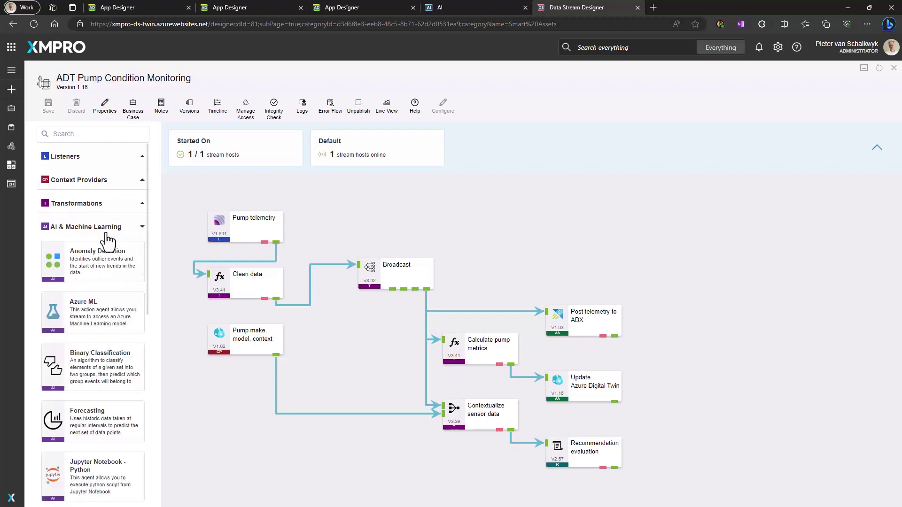
Step: Add an Anomaly Detection agent, then scroll through the RUL_pump_random_forrest notebook
drag(710, 304, 710, 306)
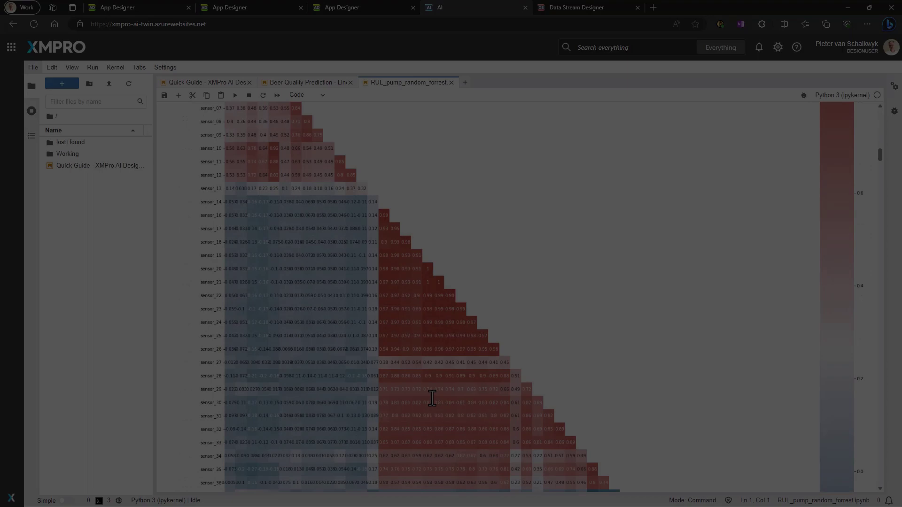
scroll(436, 405, down, 3)
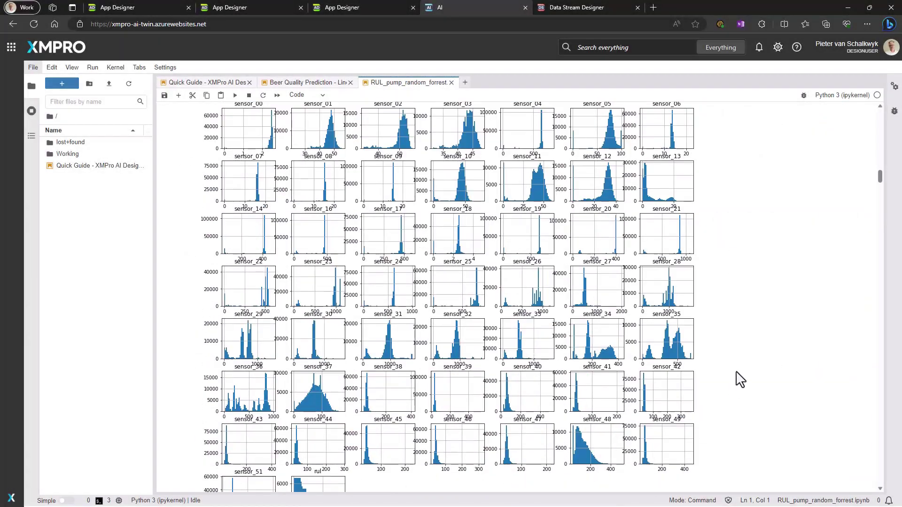
scroll(740, 380, down, 1)
scroll(737, 379, down, 3)
scroll(738, 378, down, 3)
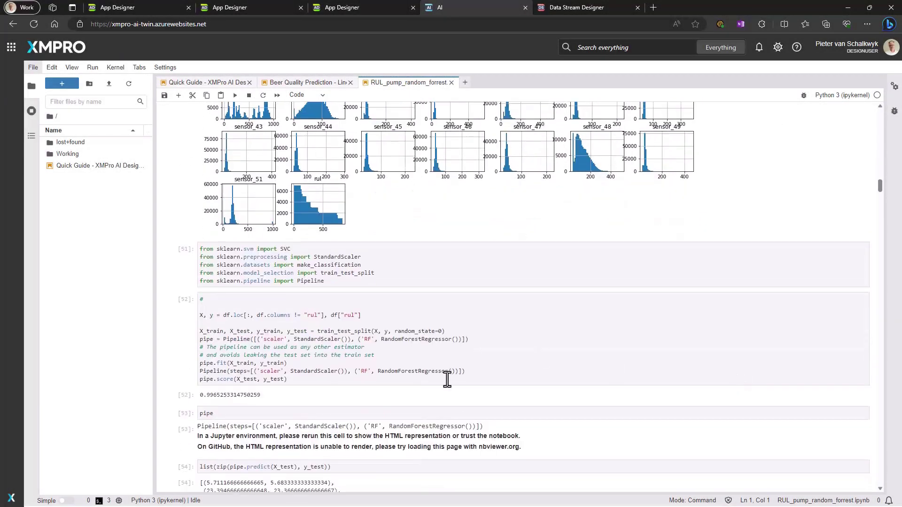
scroll(453, 382, down, 1)
scroll(453, 381, down, 4)
scroll(456, 385, down, 4)
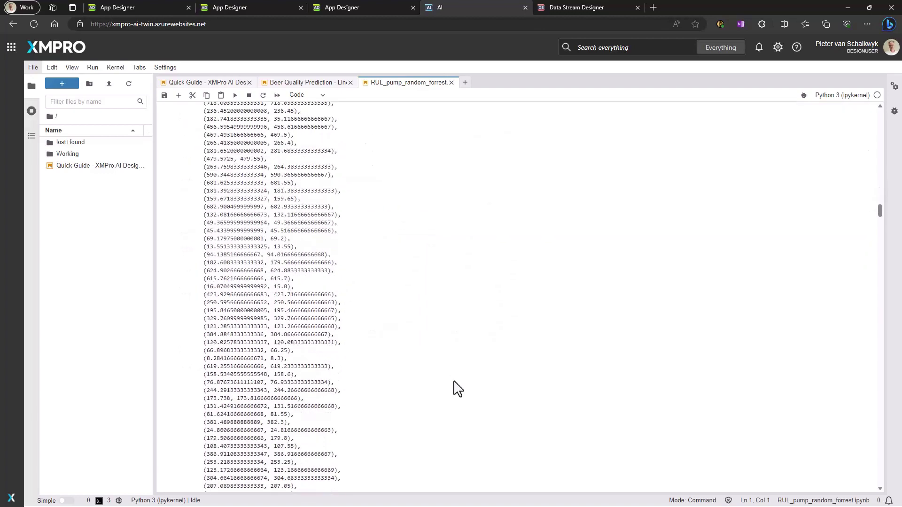
scroll(458, 389, down, 3)
drag(882, 249, 882, 186)
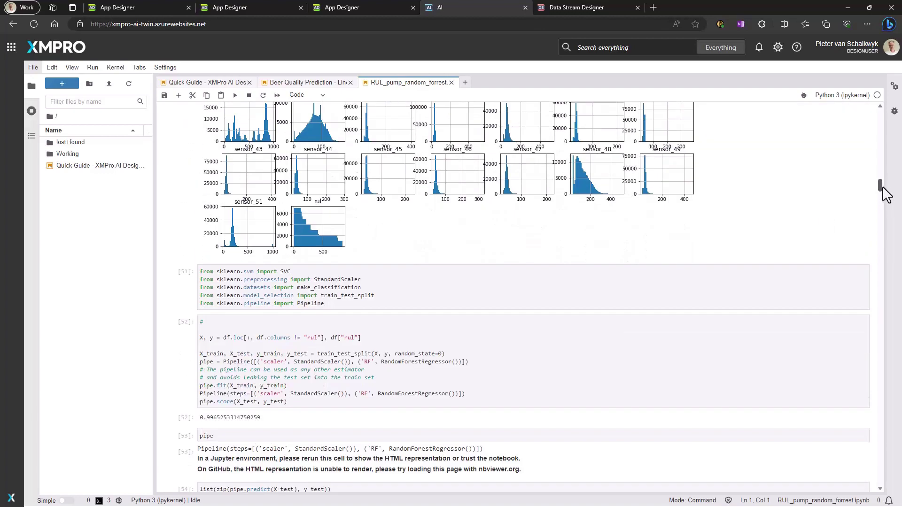
Step: View the Beer Quality Prediction notebook's correlation matrix and model results
click(296, 84)
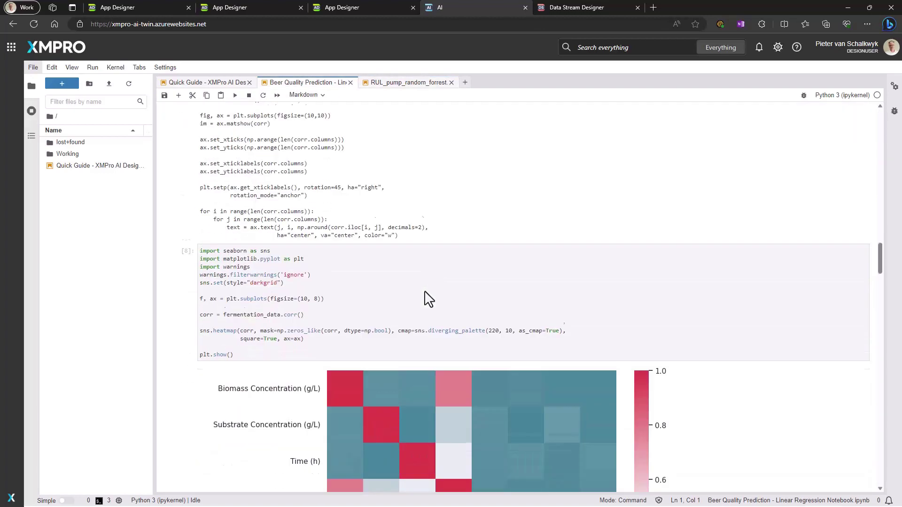
scroll(300, 169, up, 4)
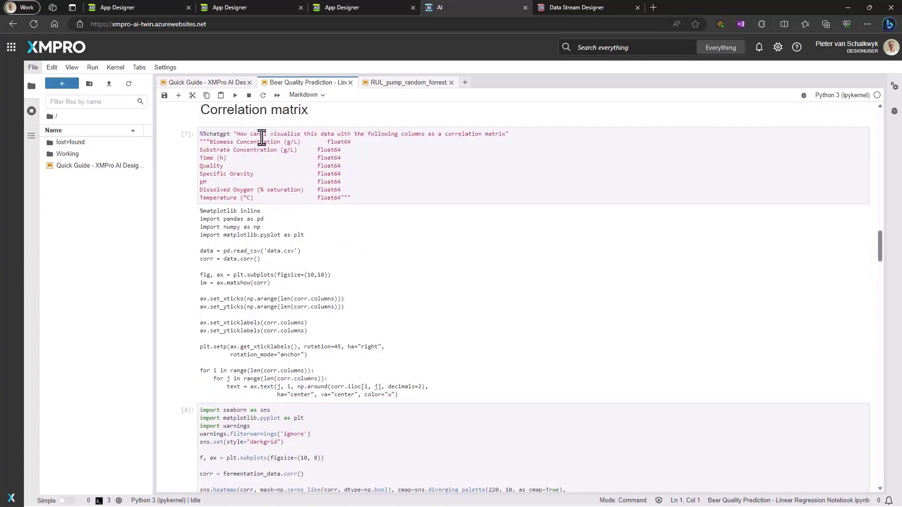
scroll(369, 320, down, 5)
scroll(368, 319, down, 5)
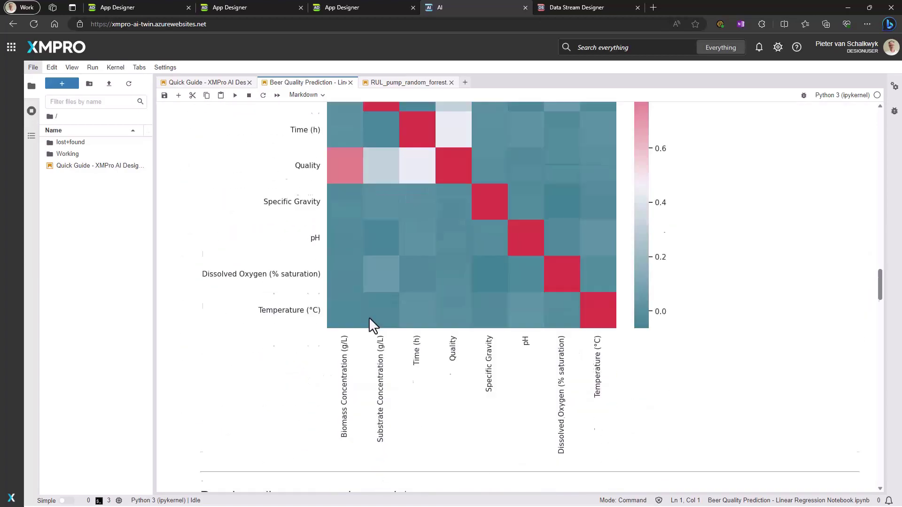
scroll(368, 322, down, 10)
scroll(368, 324, down, 5)
scroll(369, 323, up, 2)
scroll(369, 323, up, 5)
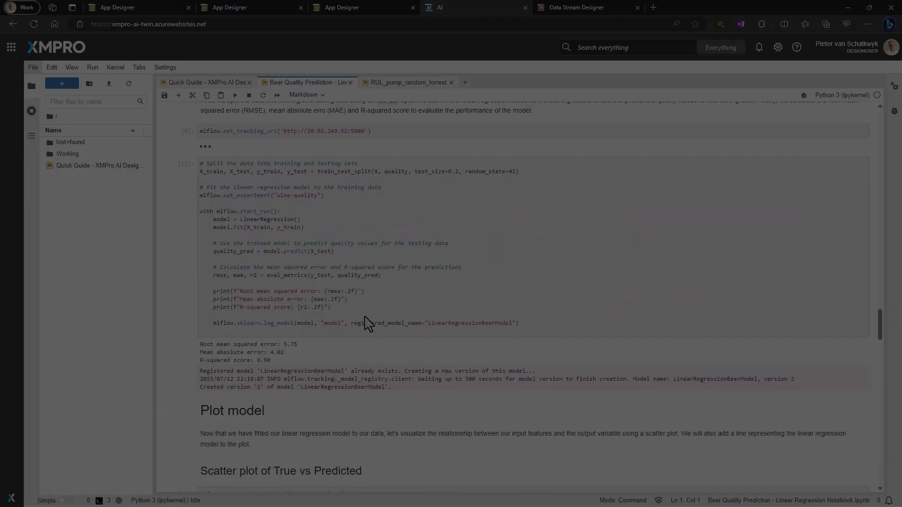
Step: Show the Out of Optimal Range rule's logic and the field choices for its FlowRate condition
scroll(282, 216, up, 1)
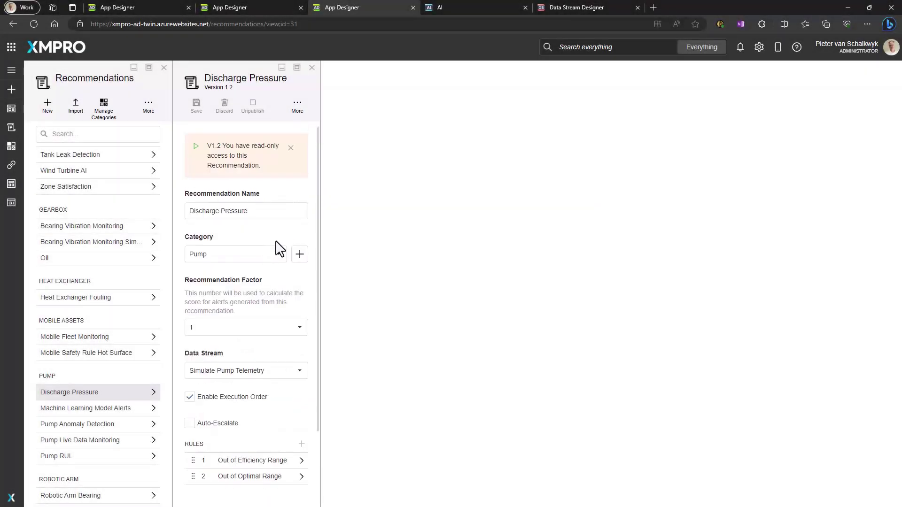
click(250, 476)
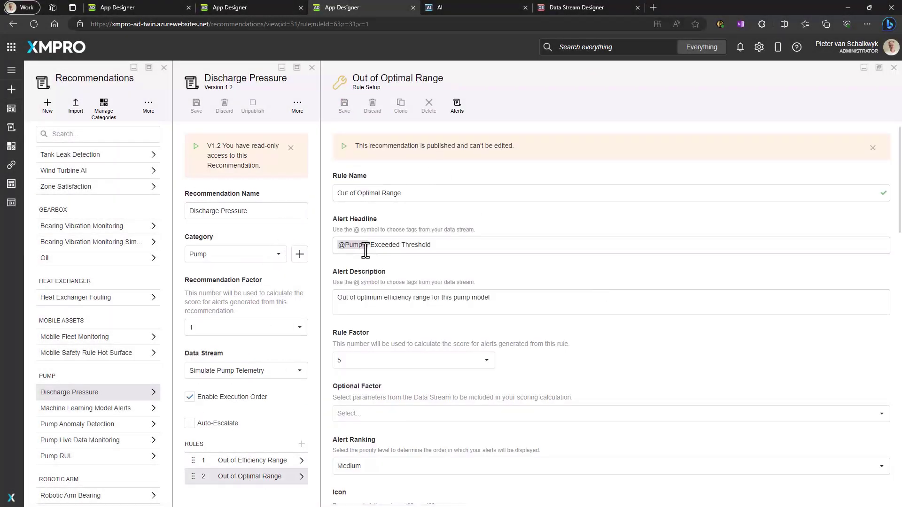
scroll(550, 373, down, 2)
scroll(470, 359, down, 6)
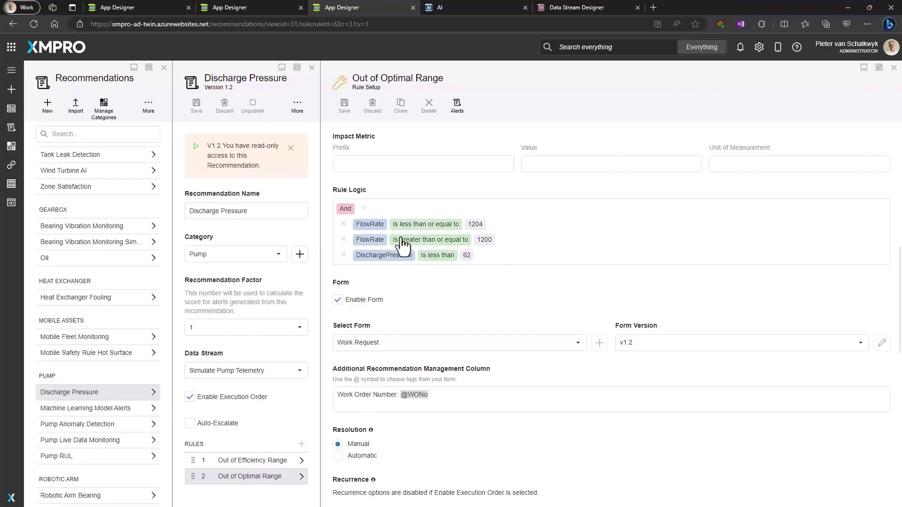
click(370, 240)
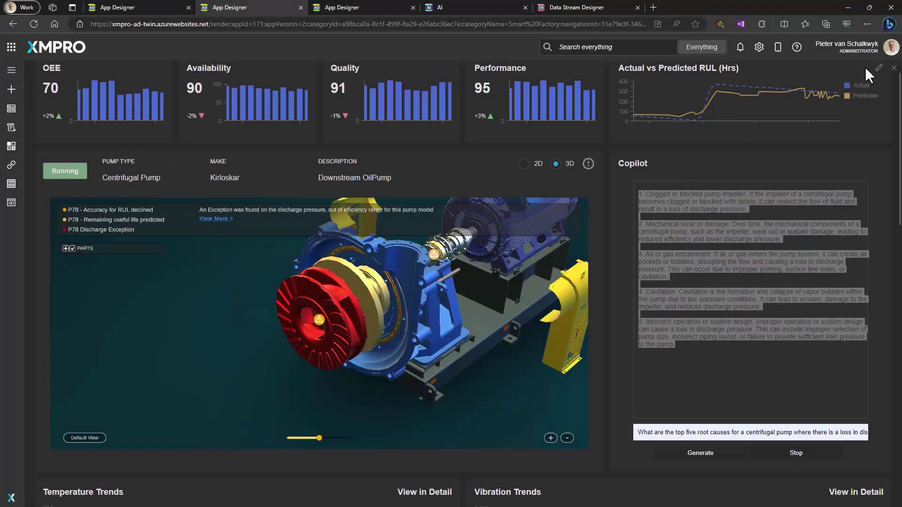
Step: Open the pump dashboard app in edit mode to reach the app template gallery
click(879, 68)
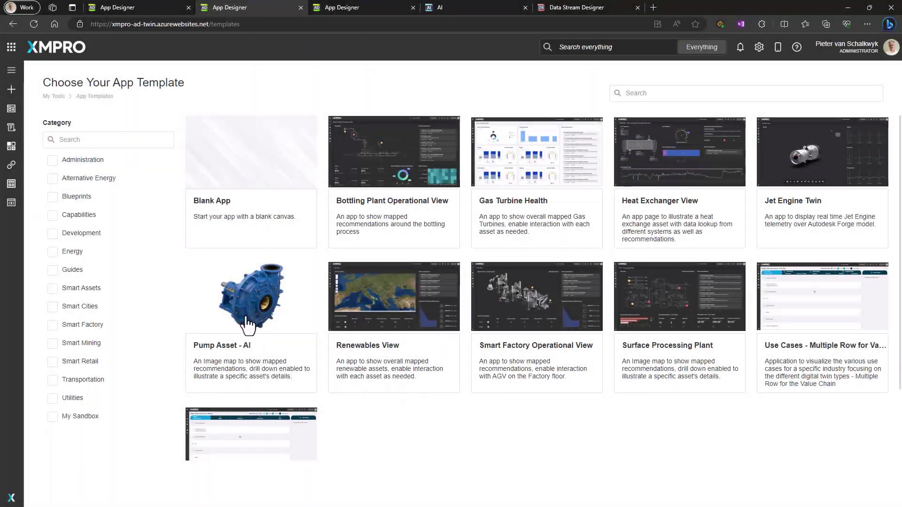
Step: Open the Pump Asset - AI template card to see its description and seven drilldown pages
click(267, 314)
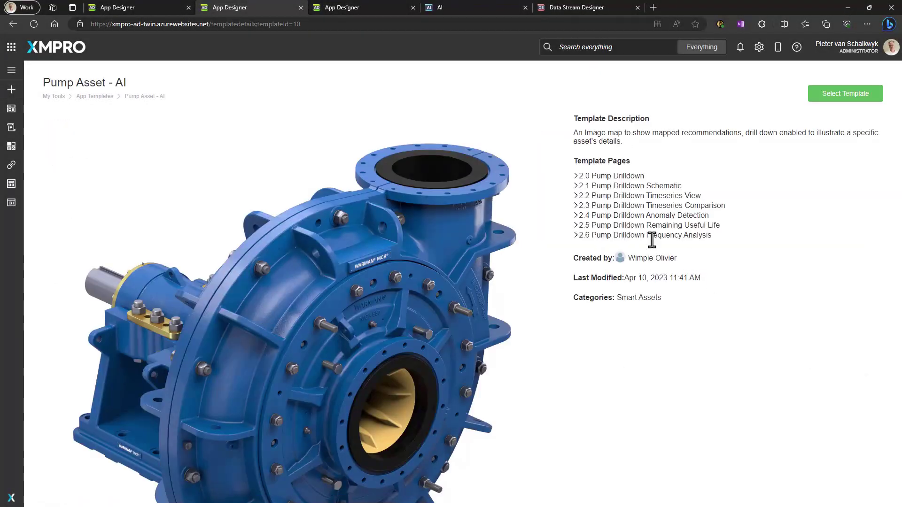